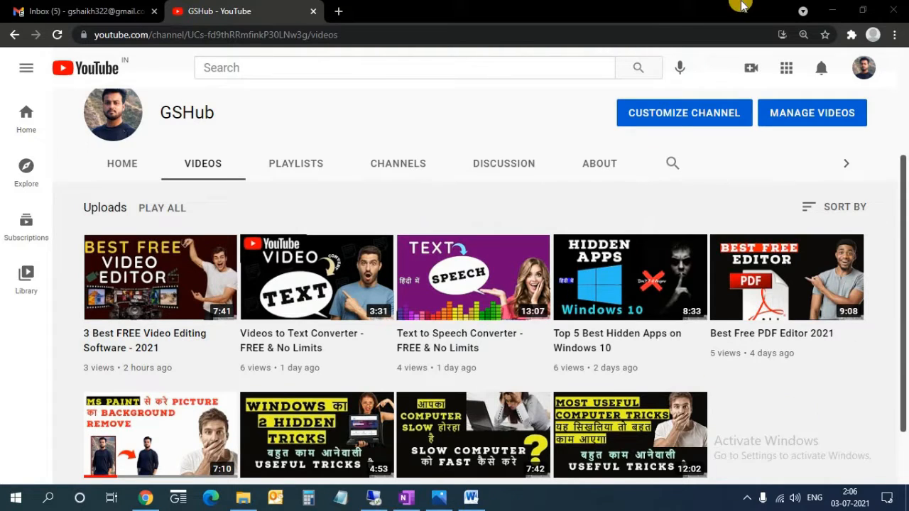
# - Minimize the browser showing the YouTube channel's videos so the desktop is visible
pyautogui.click(843, 6)
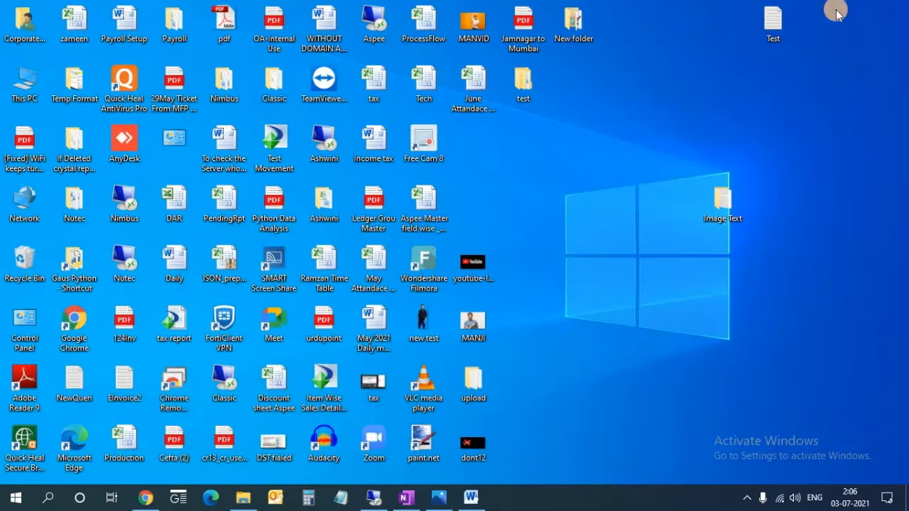
# - Refresh the desktop, then launch OneNote for Windows 10 by searching 'one'
pyautogui.rightClick(603, 195)
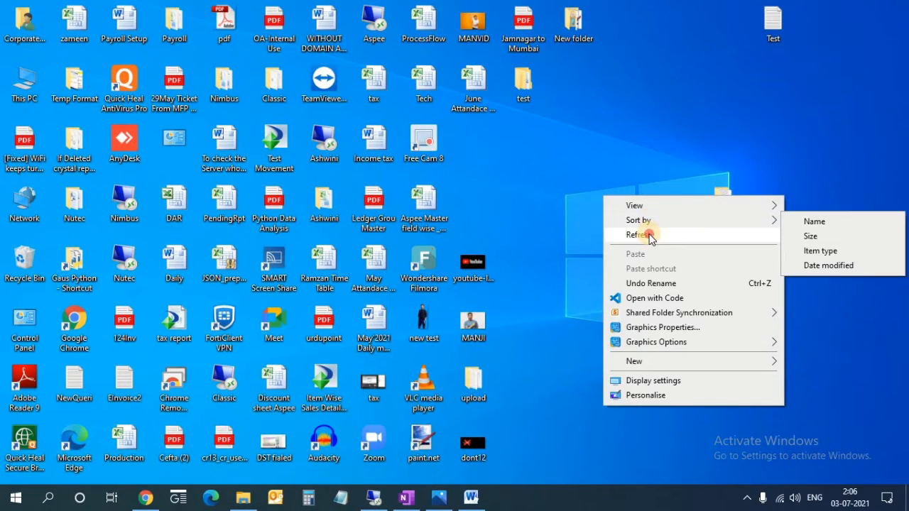
pyautogui.click(647, 234)
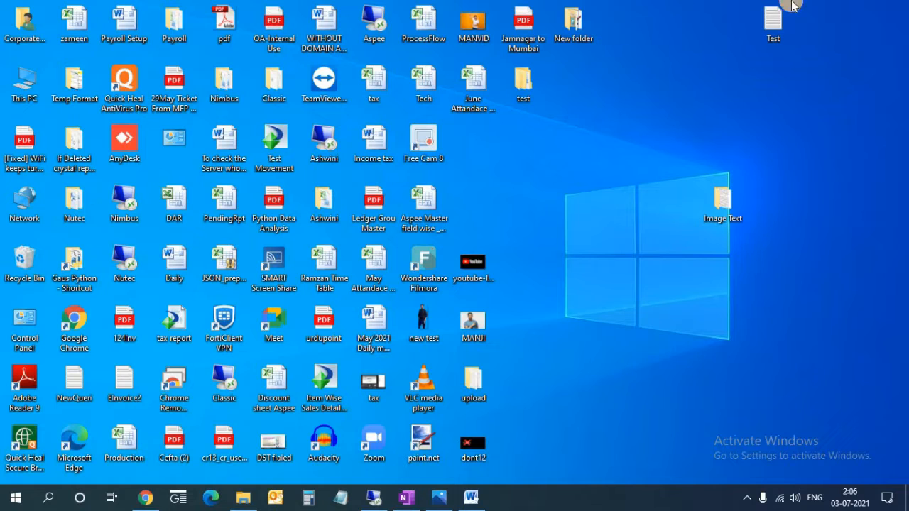
pyautogui.click(56, 502)
pyautogui.write('o')
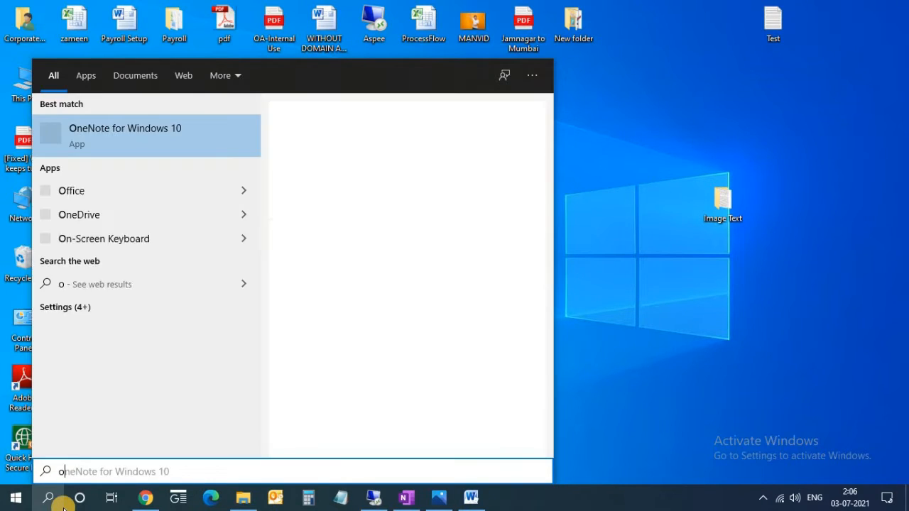
pyautogui.write('ne')
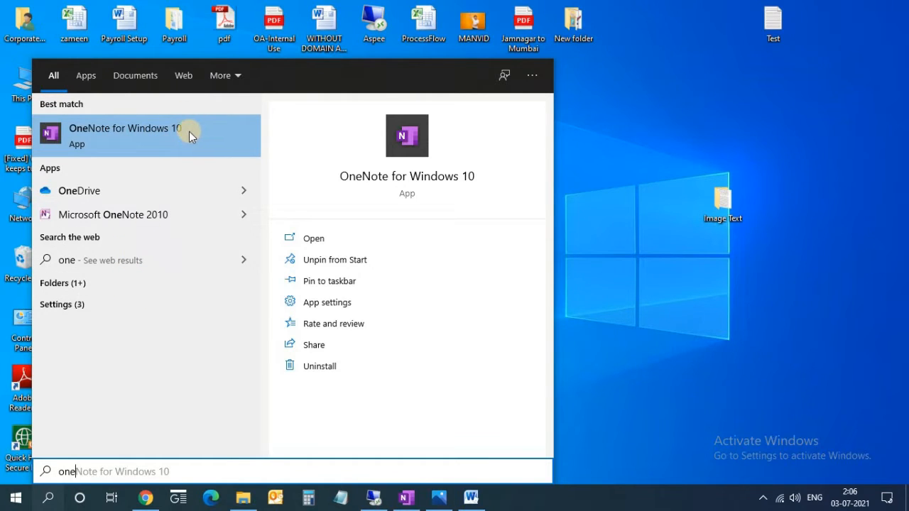
pyautogui.click(405, 499)
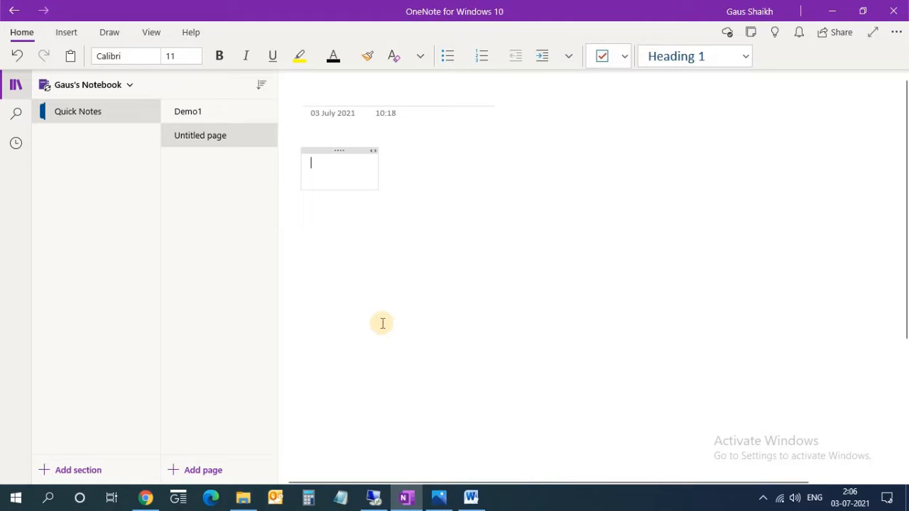
# - Open Image.jpg from the Image Text folder with Photos
pyautogui.click(246, 499)
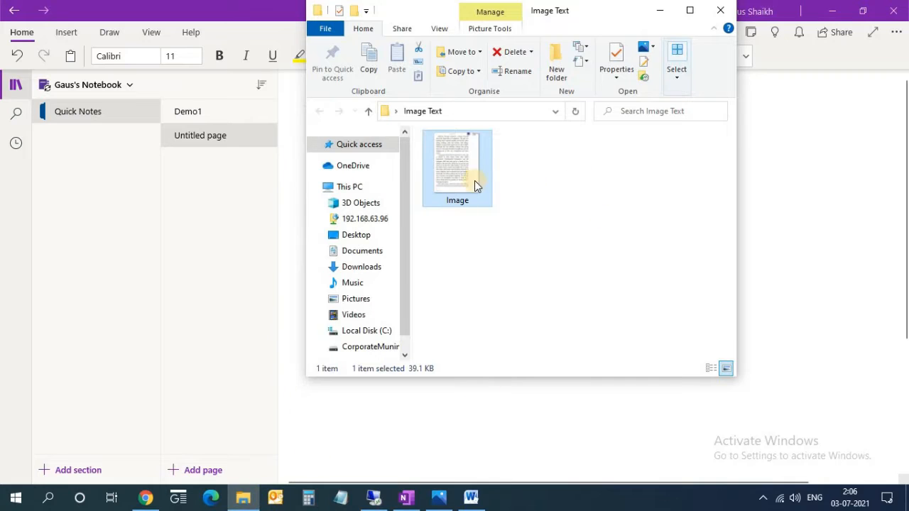
pyautogui.click(459, 230)
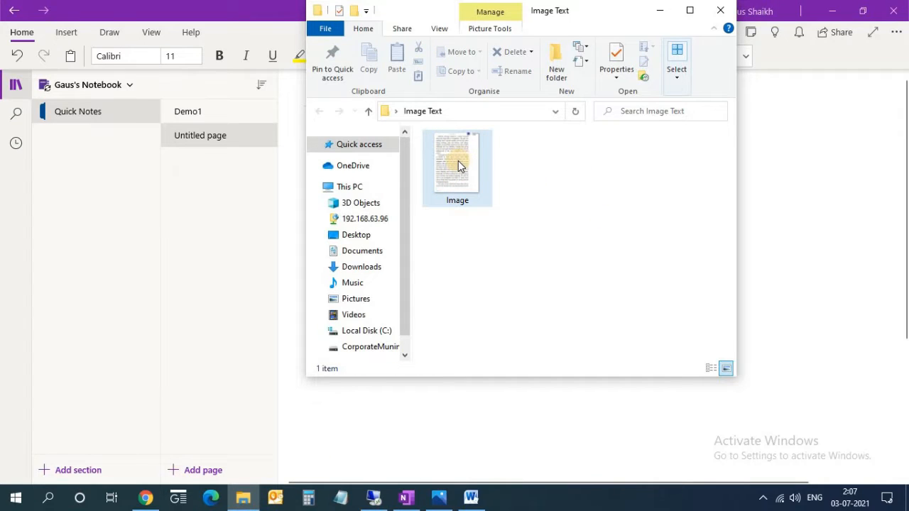
pyautogui.rightClick(458, 165)
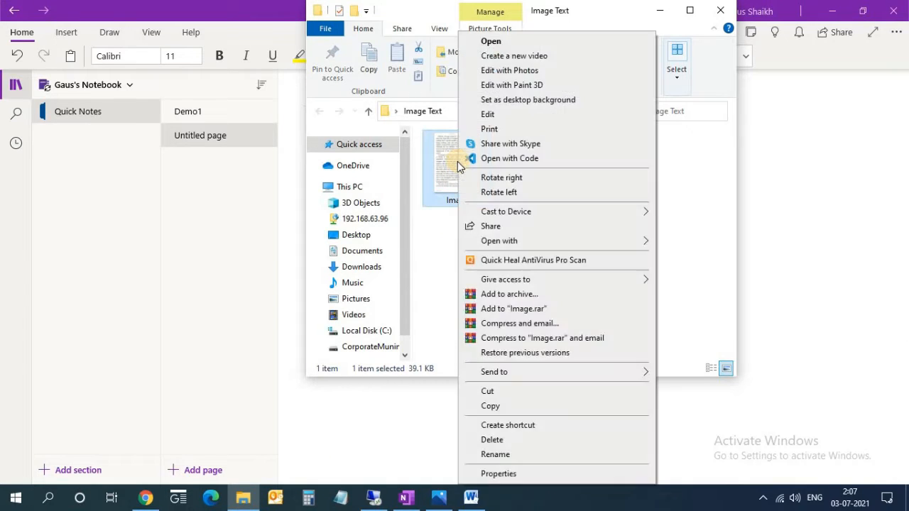
pyautogui.moveTo(512, 240)
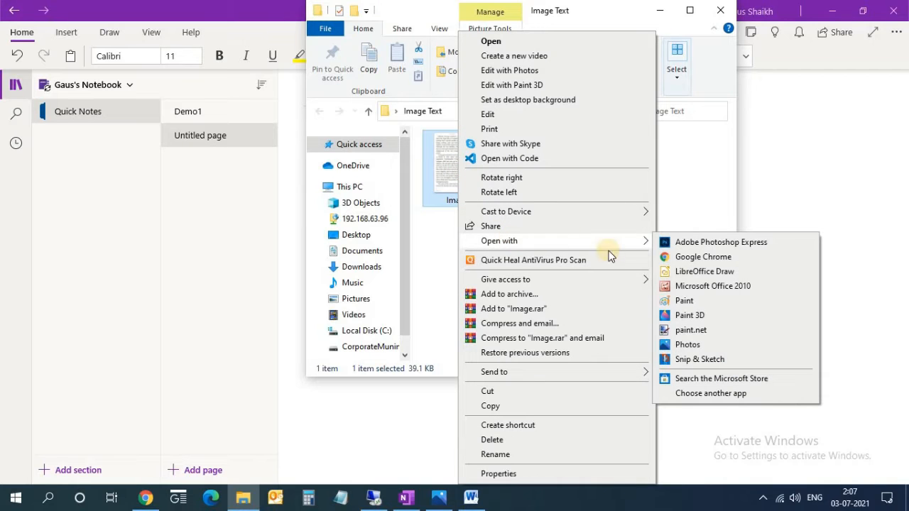
pyautogui.click(686, 346)
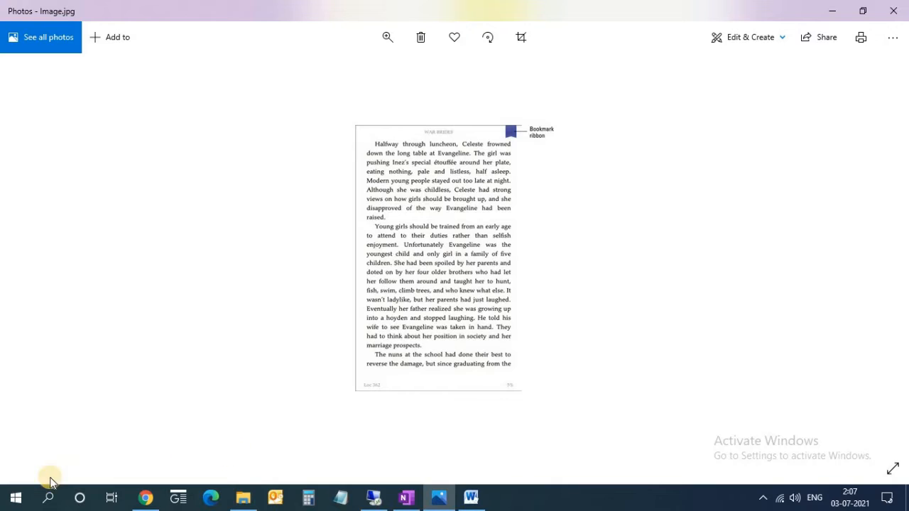
# - Launch Snip & Sketch from a 'snip' search while the book page stays open in Photos
pyautogui.click(47, 500)
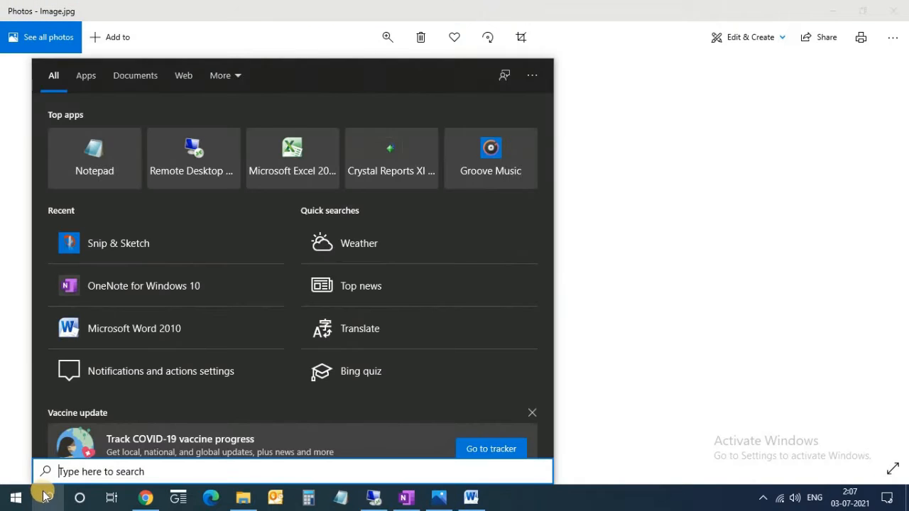
pyautogui.write('snip')
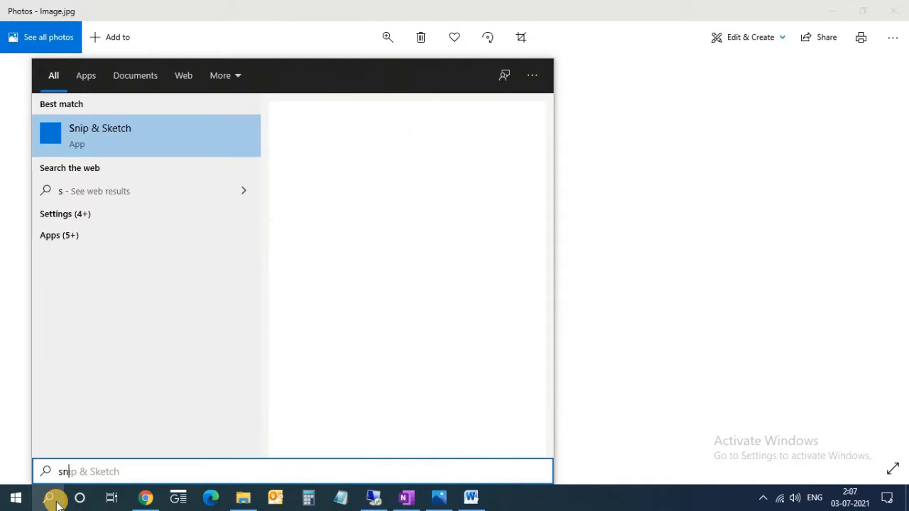
pyautogui.click(199, 144)
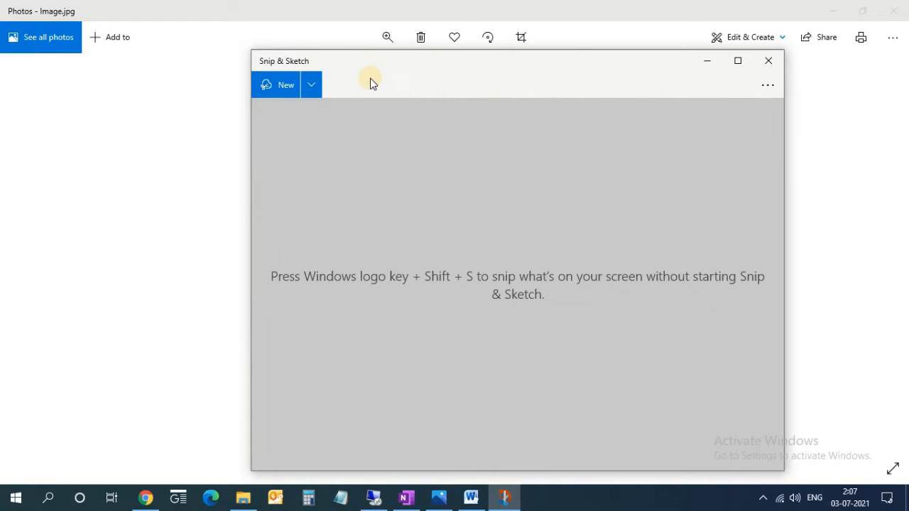
# - Snip the book page's second paragraph and copy the snip image to the clipboard
pyautogui.click(292, 94)
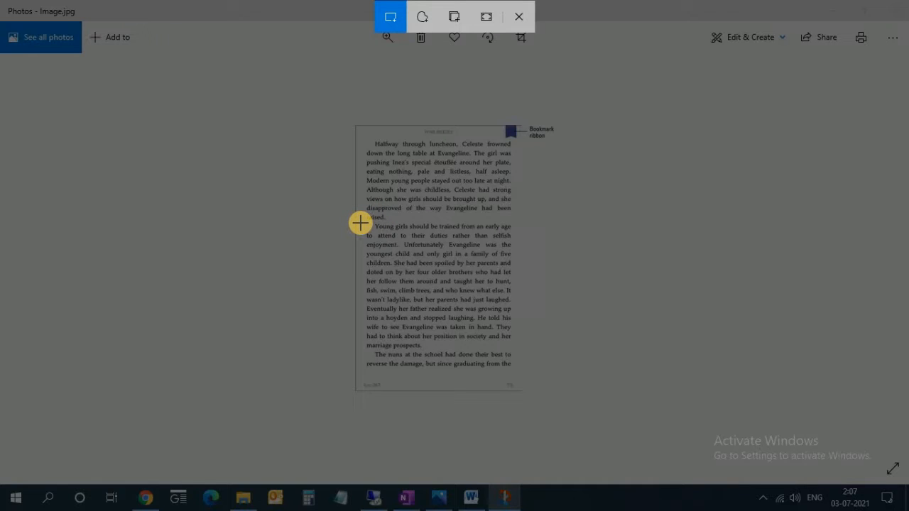
pyautogui.moveTo(360, 222)
pyautogui.mouseDown()
pyautogui.moveTo(410, 307)
pyautogui.moveTo(485, 349)
pyautogui.moveTo(517, 348)
pyautogui.mouseUp()
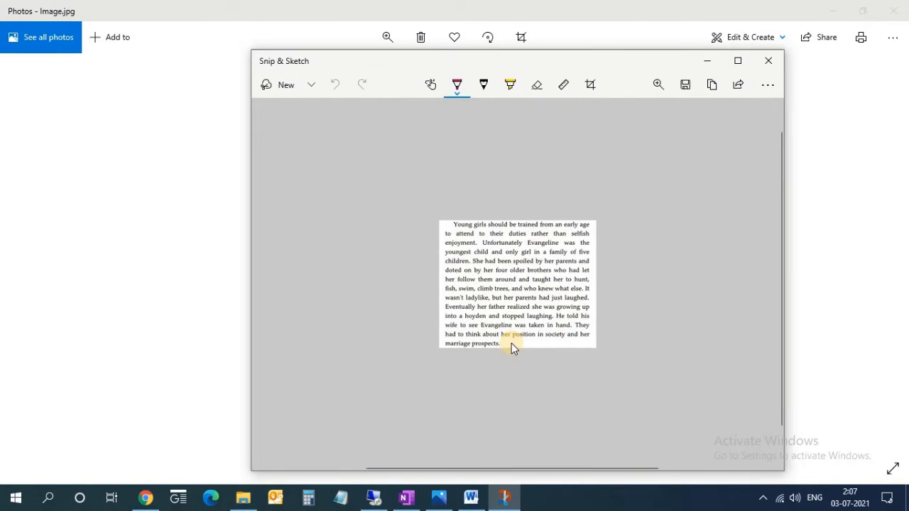
pyautogui.hotkey('ctrl', 'a')
pyautogui.hotkey('ctrl', 'c')
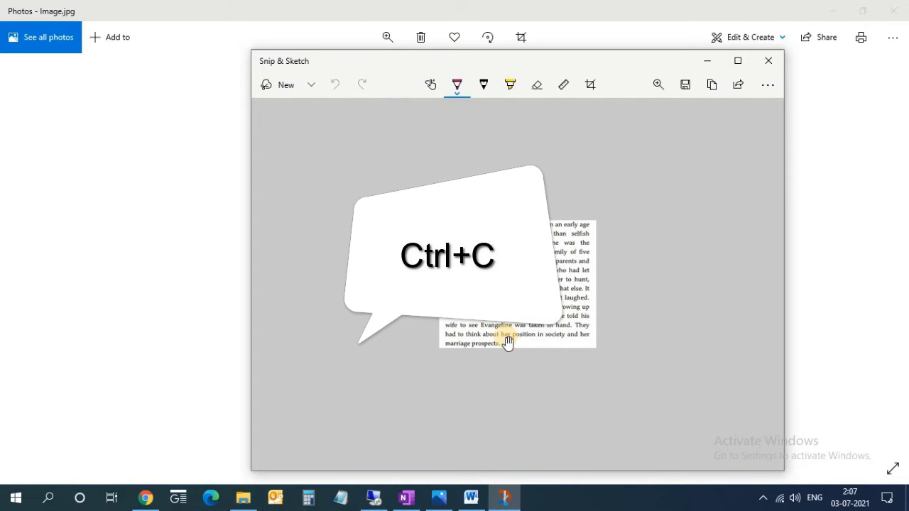
pyautogui.hotkey('ctrl', 'c')
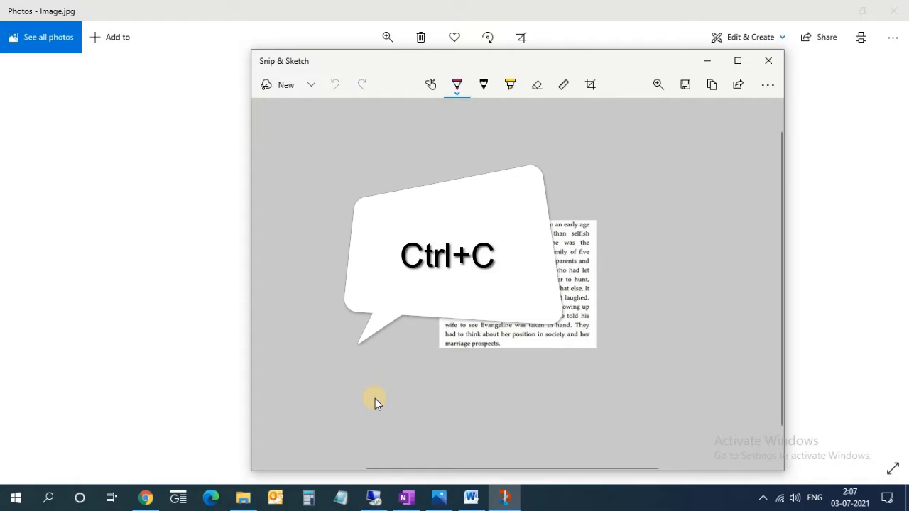
pyautogui.click(405, 498)
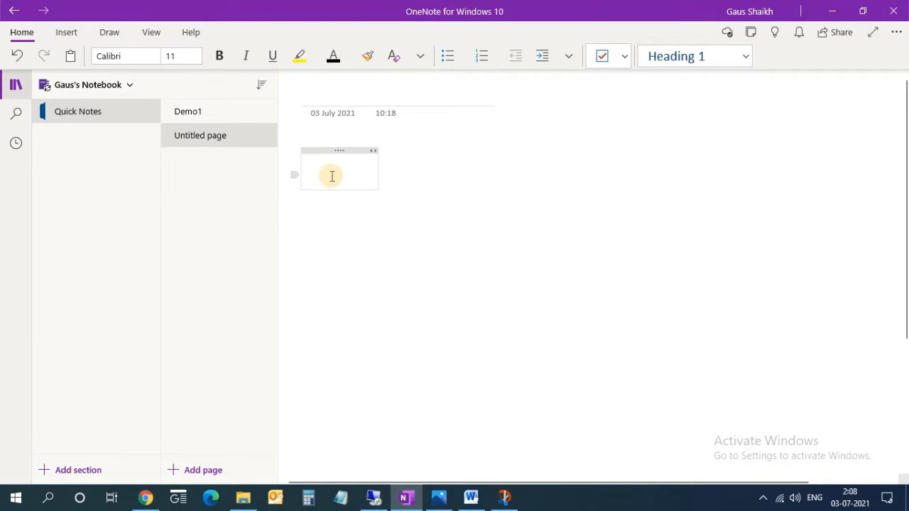
# - Paste the snipped paragraph image into the OneNote note
pyautogui.write('v')
pyautogui.press('BackSpace')
pyautogui.hotkey('ctrl', 'v')
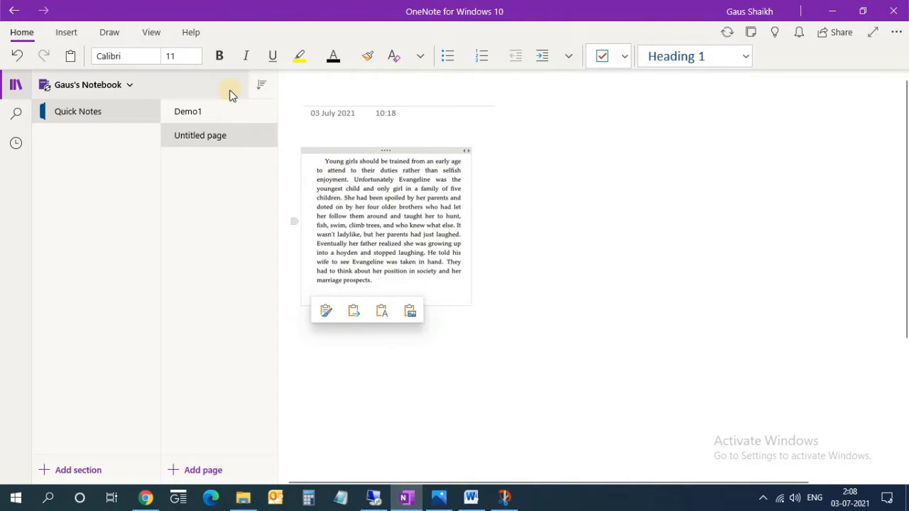
pyautogui.click(218, 112)
# - Copy Text from Picture, paste the recognized text below the image, and select it
pyautogui.rightClick(342, 151)
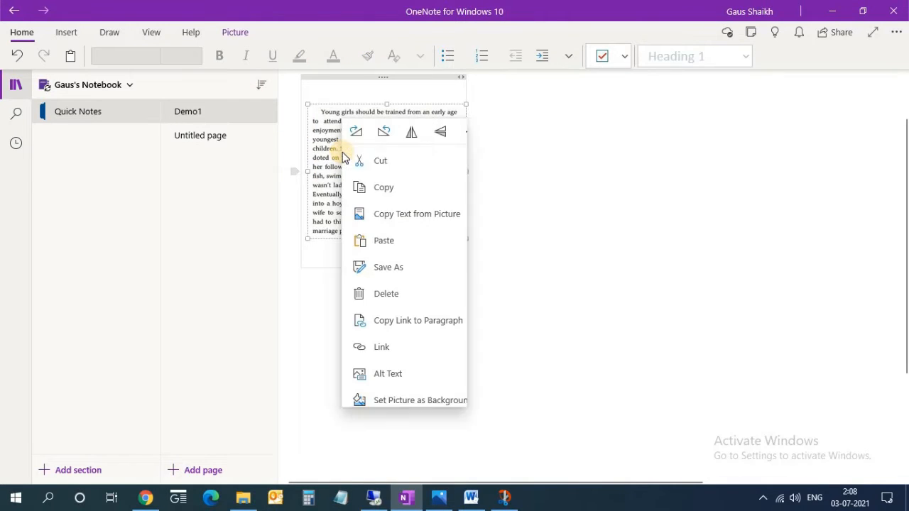
pyautogui.click(402, 215)
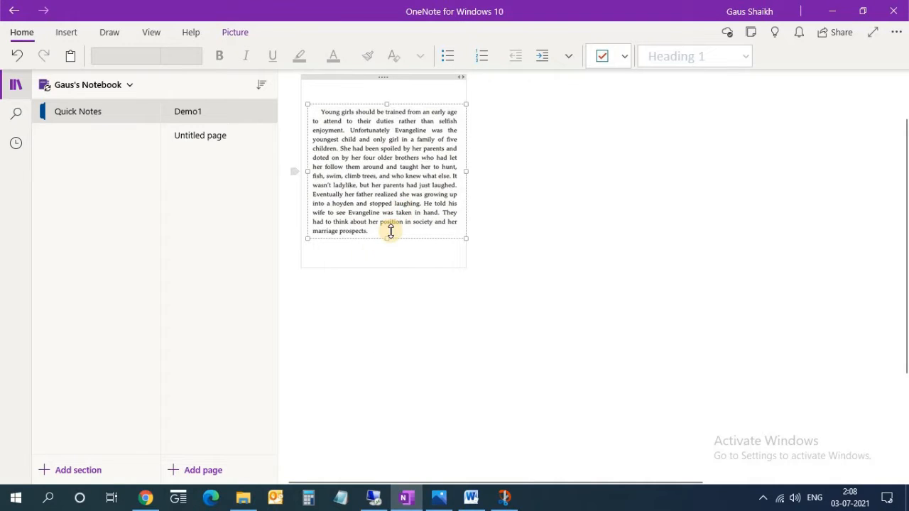
pyautogui.click(365, 261)
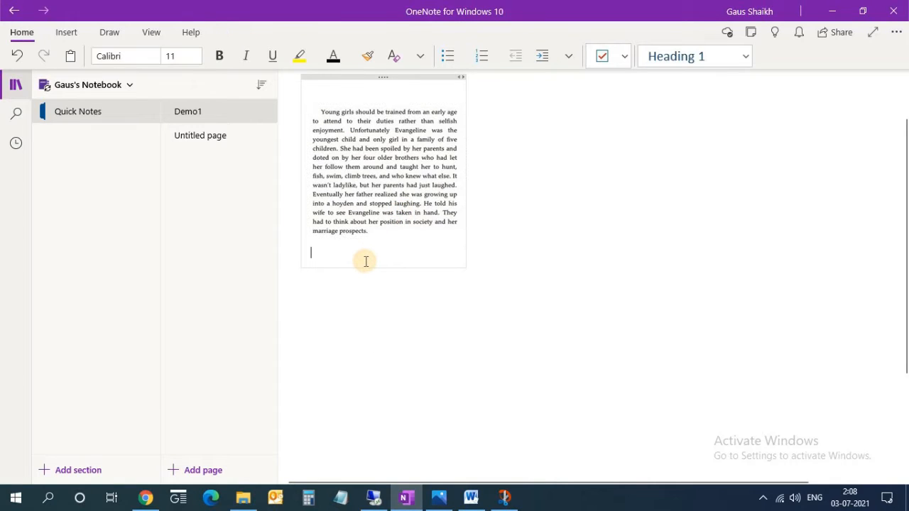
pyautogui.hotkey('ctrl', 'v')
pyautogui.moveTo(484, 410); pyautogui.dragTo(314, 253)
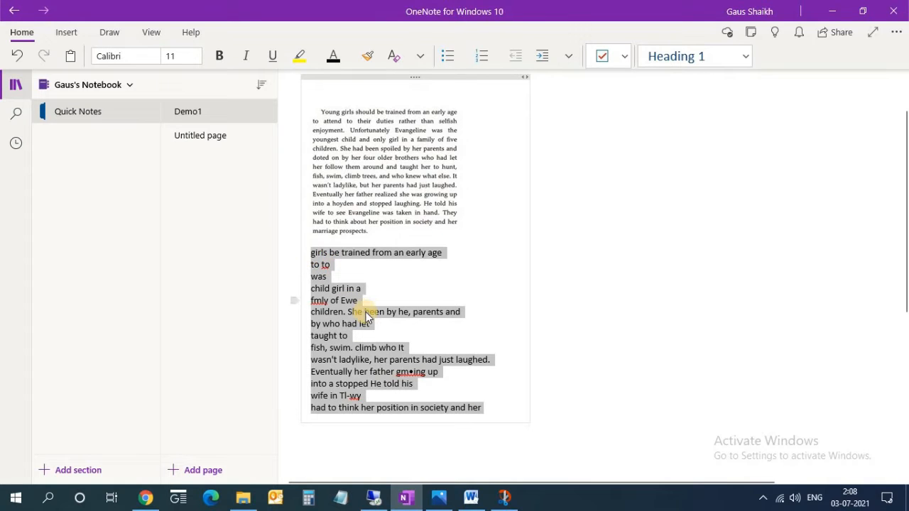
pyautogui.click(473, 497)
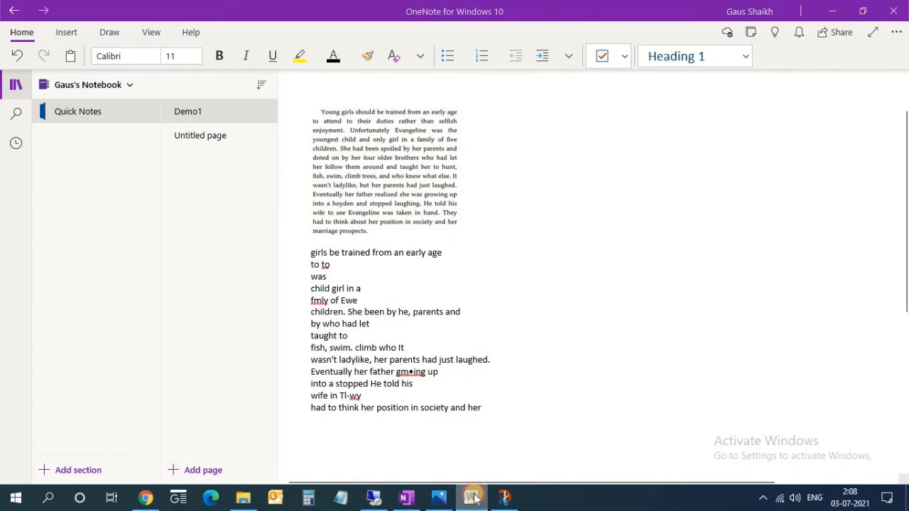
# - Paste the recognised text into the blank Word document and format it as Bodoni MT Condensed, size 14
pyautogui.hotkey('ctrl', 'v')
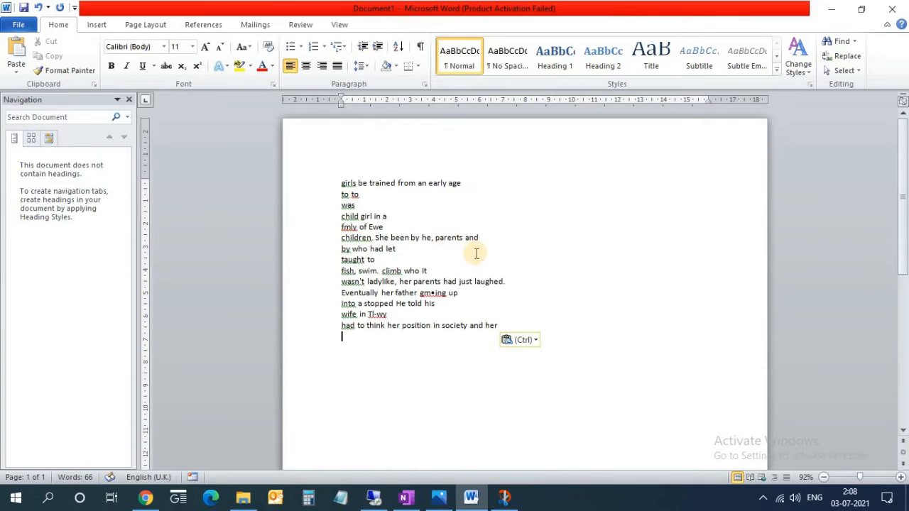
pyautogui.hotkey('ctrl', 'a')
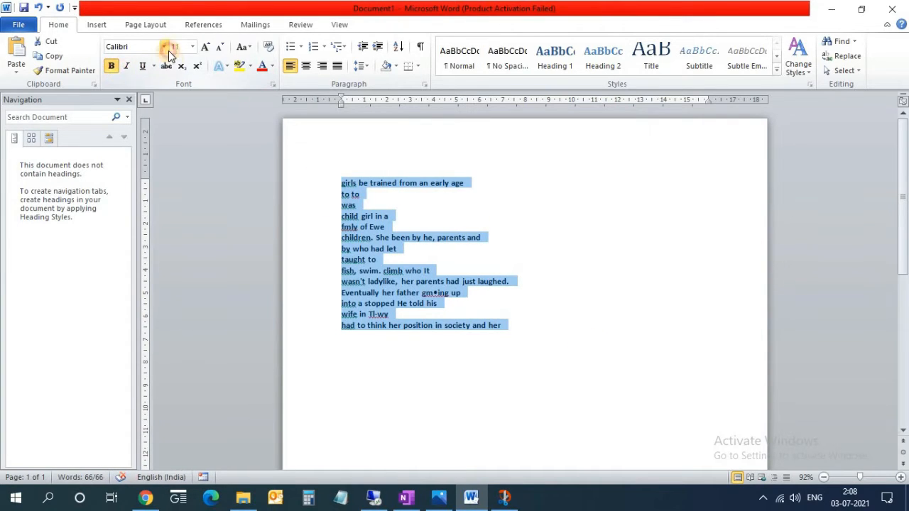
pyautogui.click(163, 46)
pyautogui.scroll(-5, 171, 178)
pyautogui.click(178, 213)
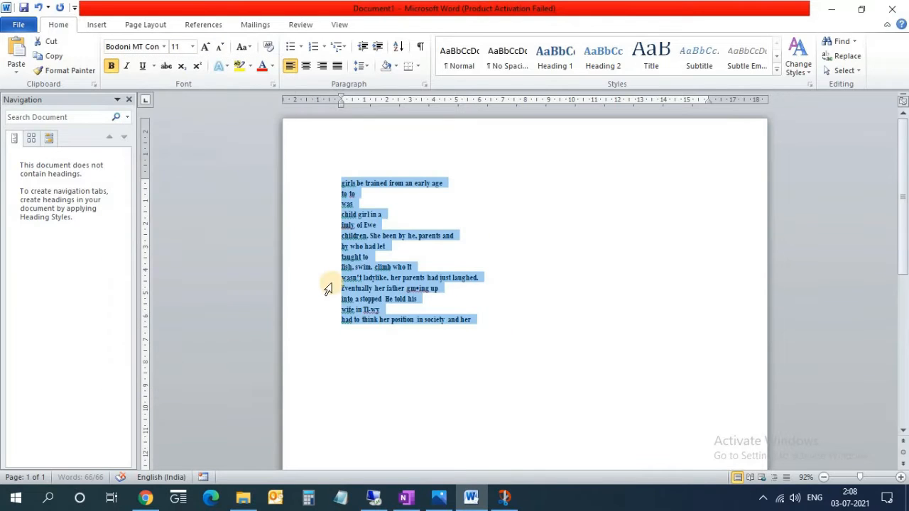
pyautogui.click(205, 47)
pyautogui.click(205, 47)
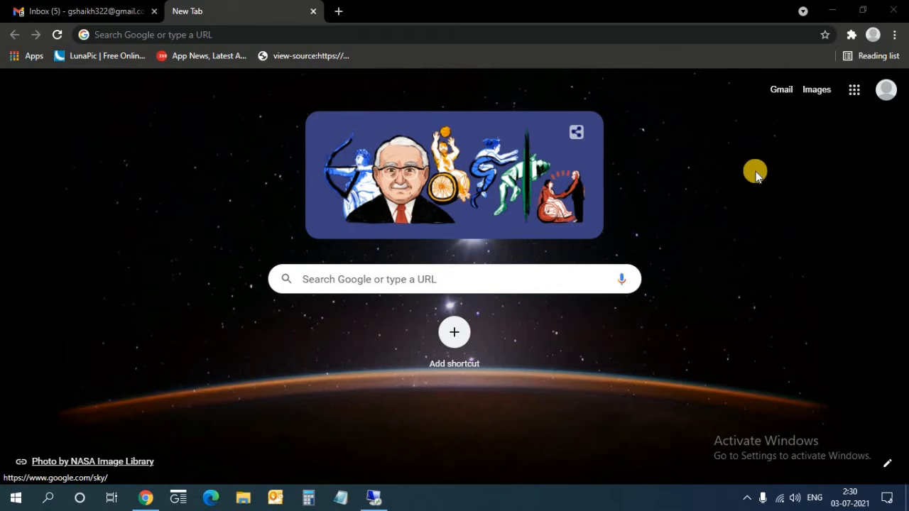
# - Open Google Drive from the Google apps grid on Chrome's New Tab page
pyautogui.click(865, 98)
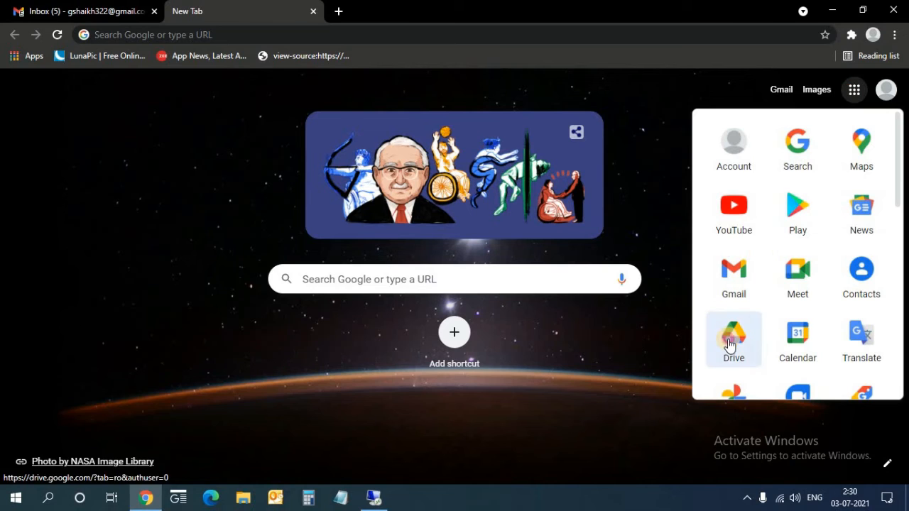
pyautogui.click(730, 344)
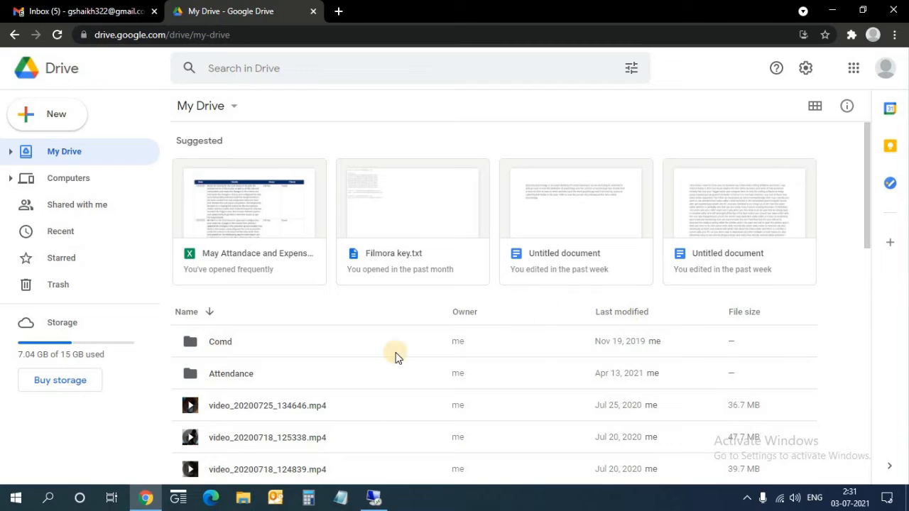
# - Upload Image.jpg from Desktop > Image Text into My Drive via New > File upload
pyautogui.click(44, 115)
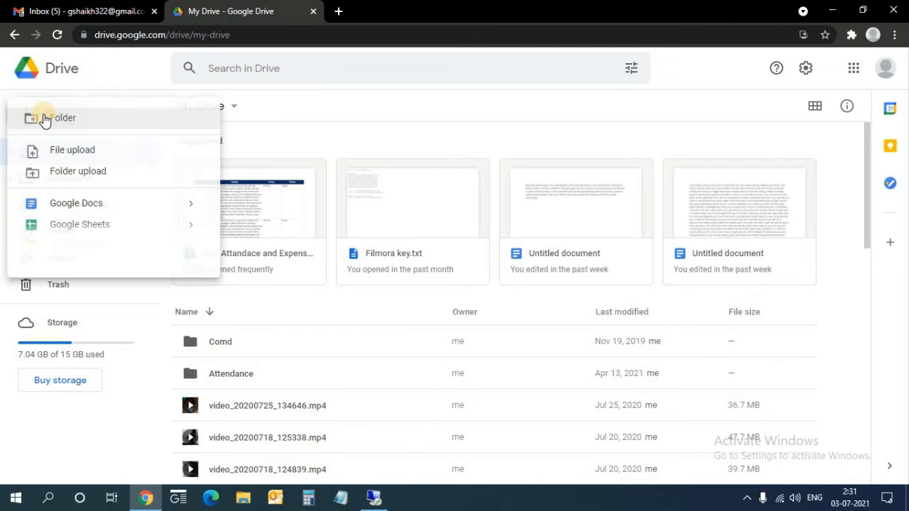
pyautogui.click(74, 152)
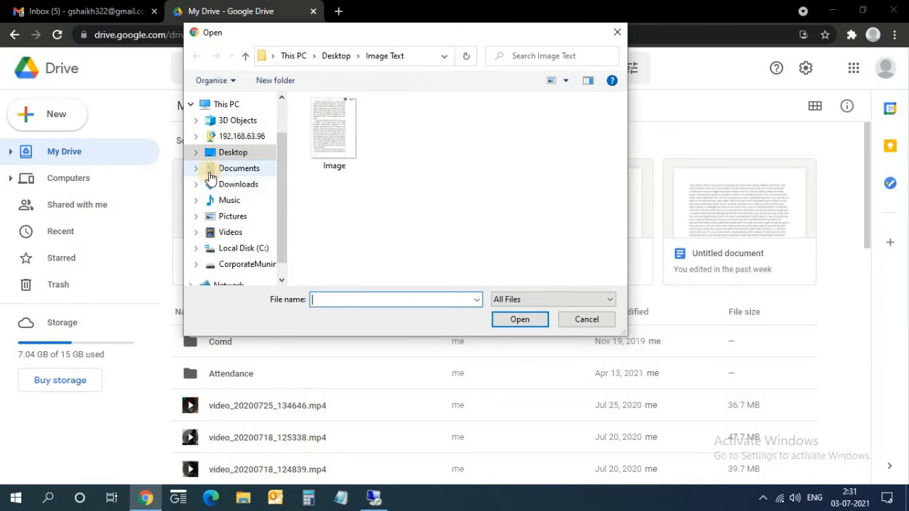
pyautogui.click(221, 152)
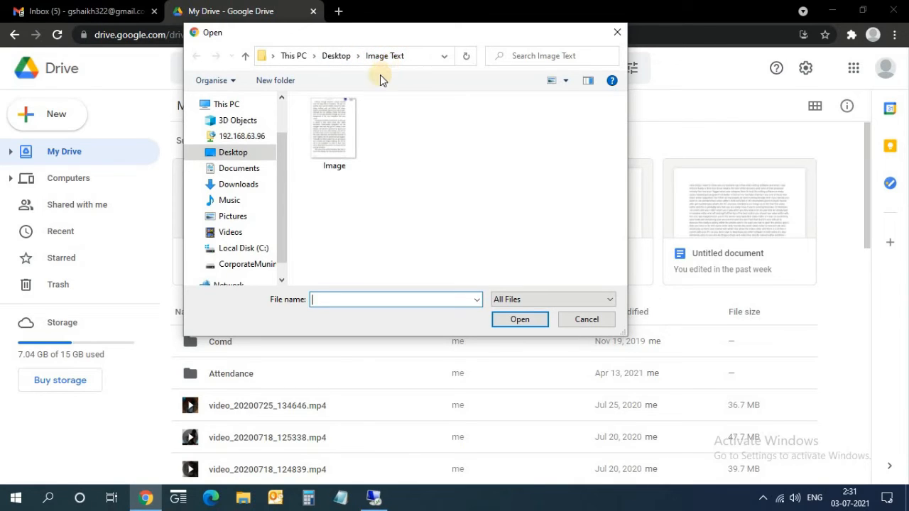
pyautogui.click(326, 137)
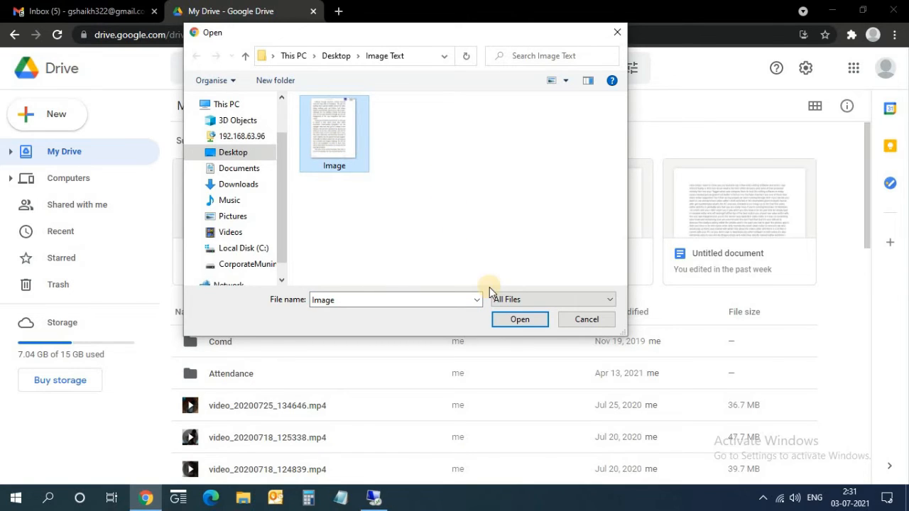
pyautogui.click(520, 319)
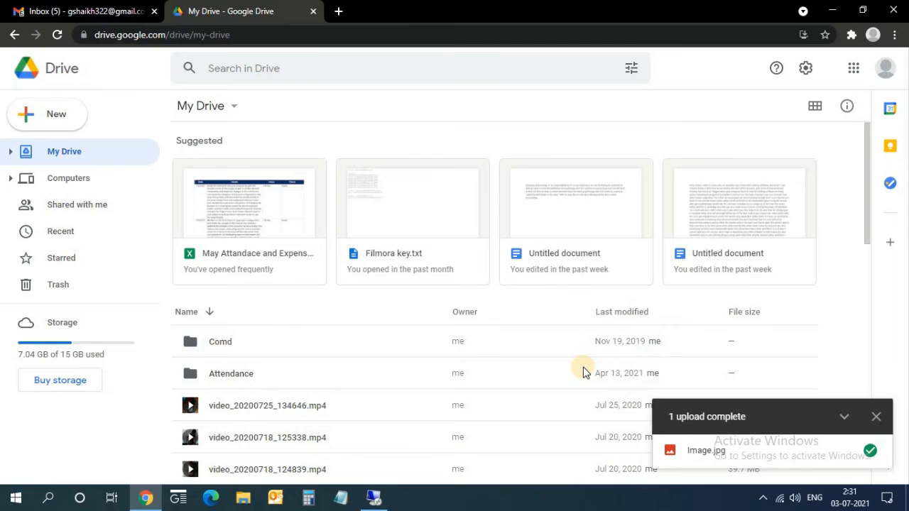
# - Open the uploaded Image.jpg with Google Docs to get an editable Doc
pyautogui.scroll(-2, 583, 366)
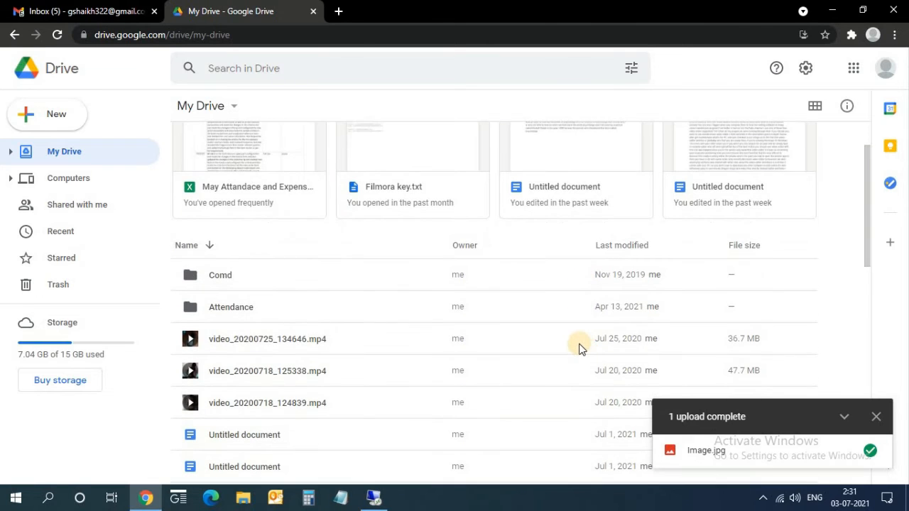
pyautogui.scroll(-4, 577, 338)
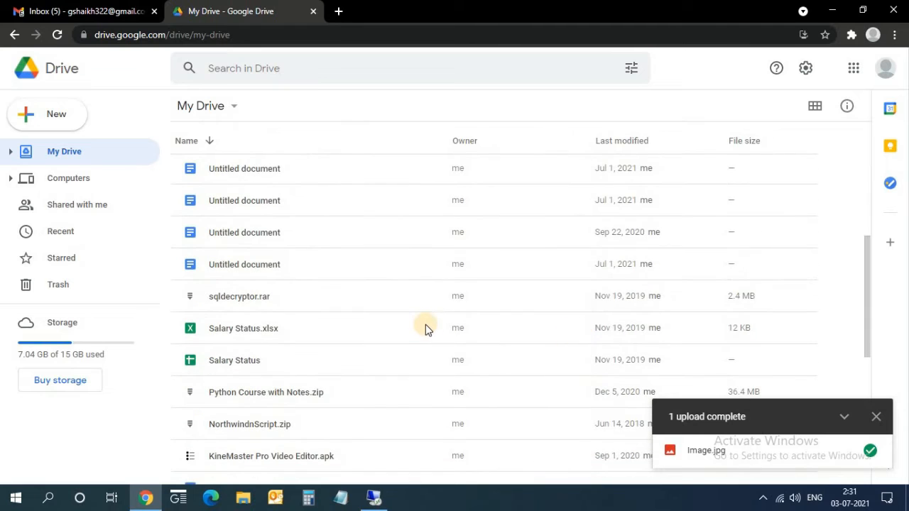
pyautogui.scroll(-2, 424, 330)
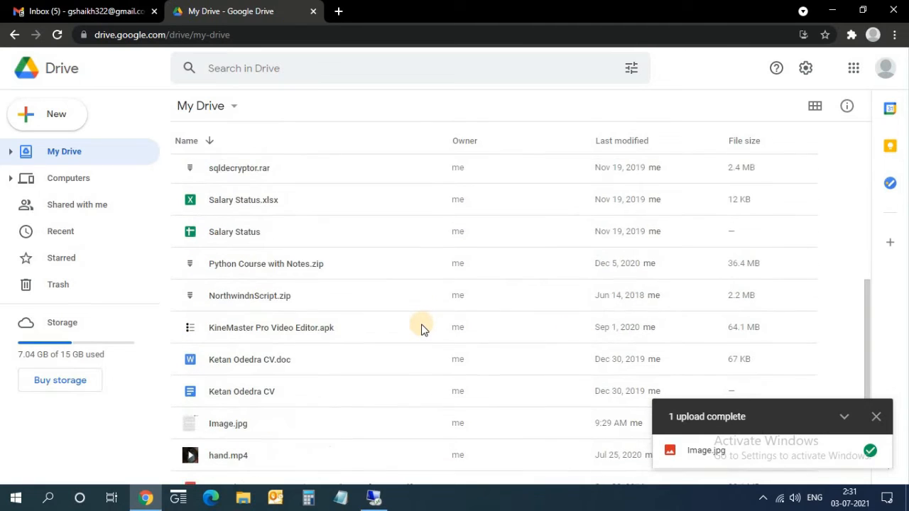
pyautogui.rightClick(243, 423)
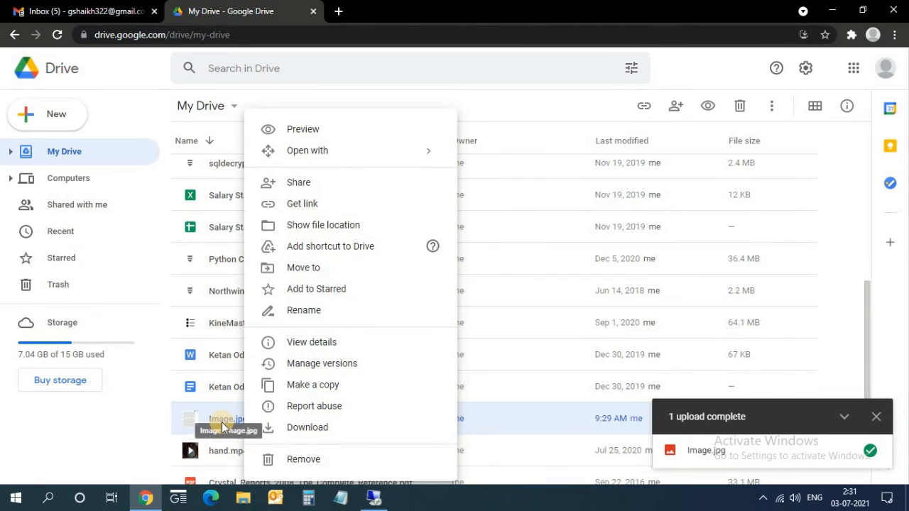
pyautogui.click(334, 155)
pyautogui.click(546, 209)
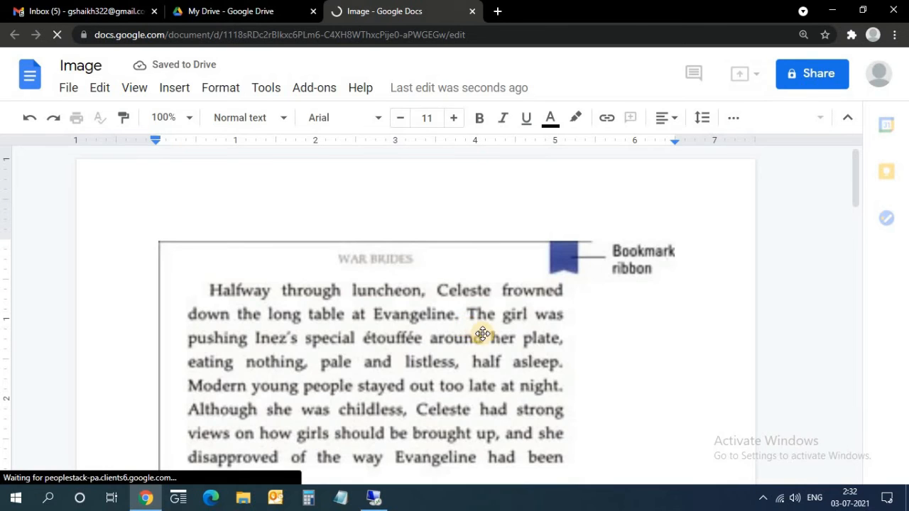
pyautogui.scroll(-10, 483, 332)
pyautogui.scroll(-8, 487, 337)
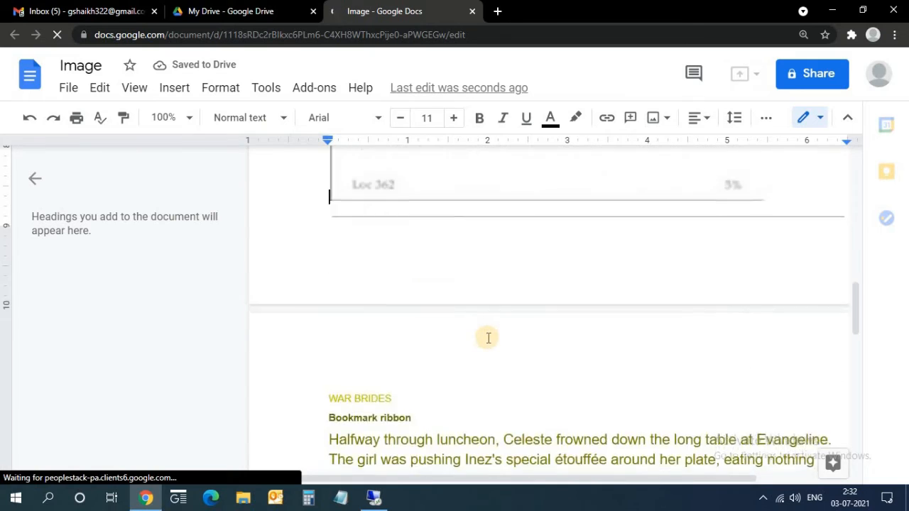
pyautogui.scroll(2, 476, 322)
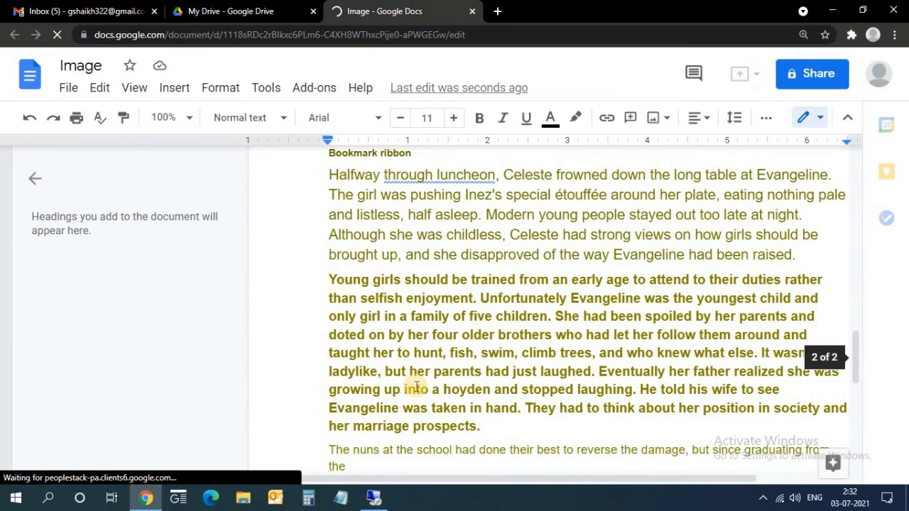
pyautogui.moveTo(372, 460); pyautogui.dragTo(329, 199)
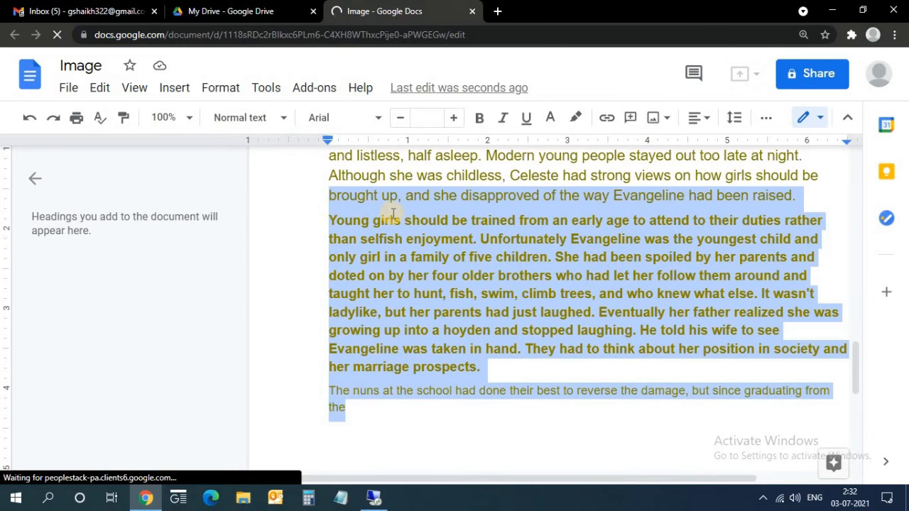
pyautogui.rightClick(393, 214)
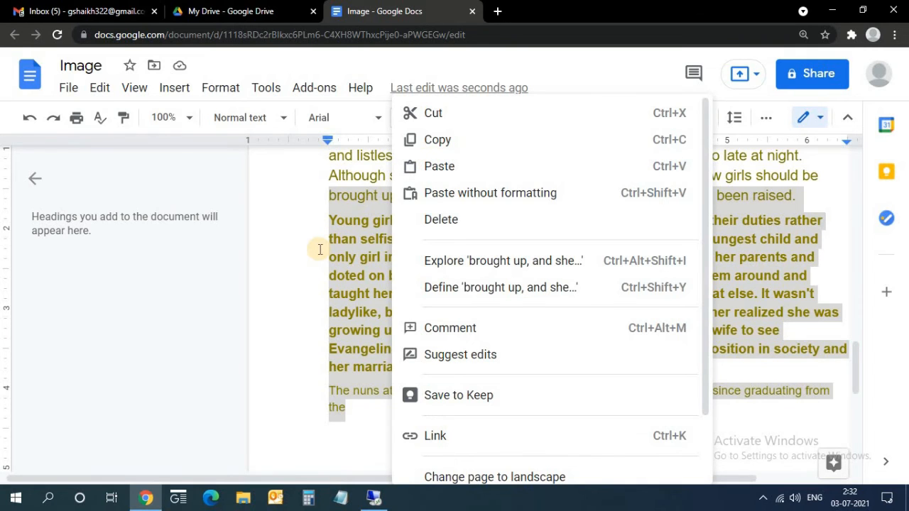
pyautogui.click(358, 257)
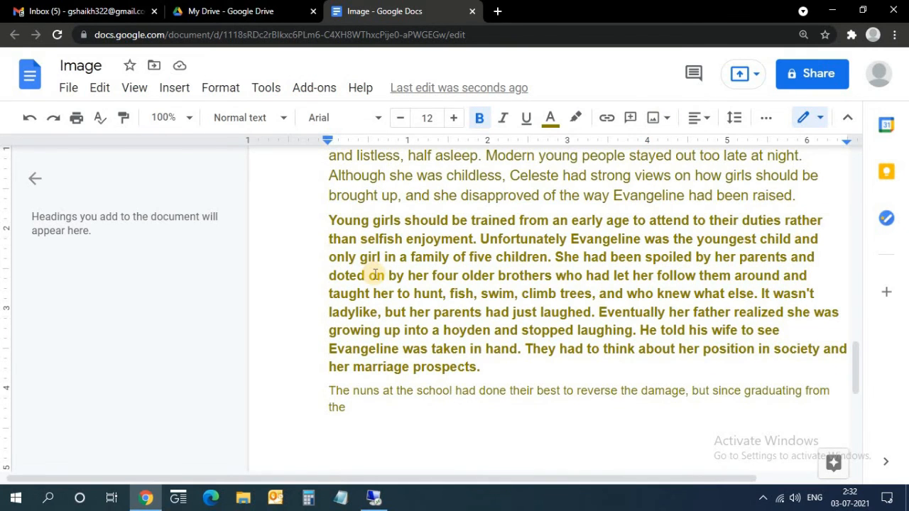
pyautogui.scroll(2, 377, 270)
pyautogui.scroll(-2, 383, 285)
pyautogui.scroll(2, 375, 271)
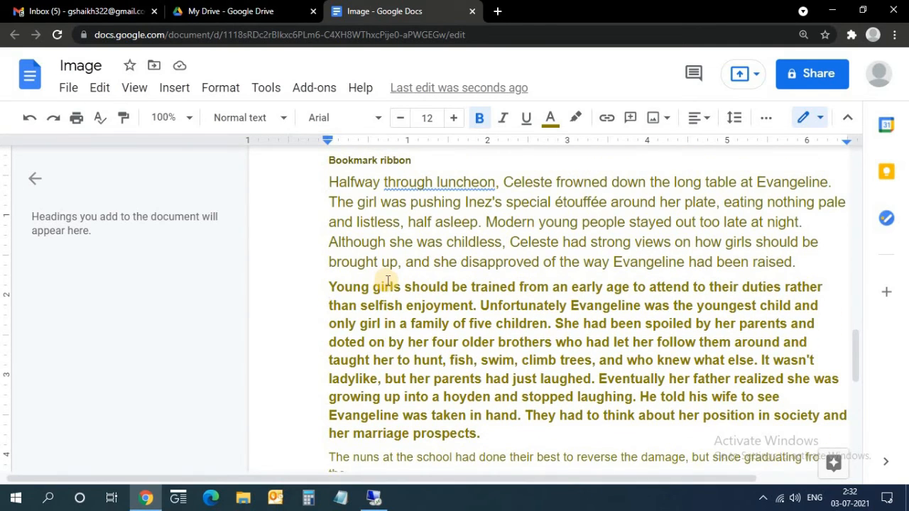
pyautogui.click(66, 97)
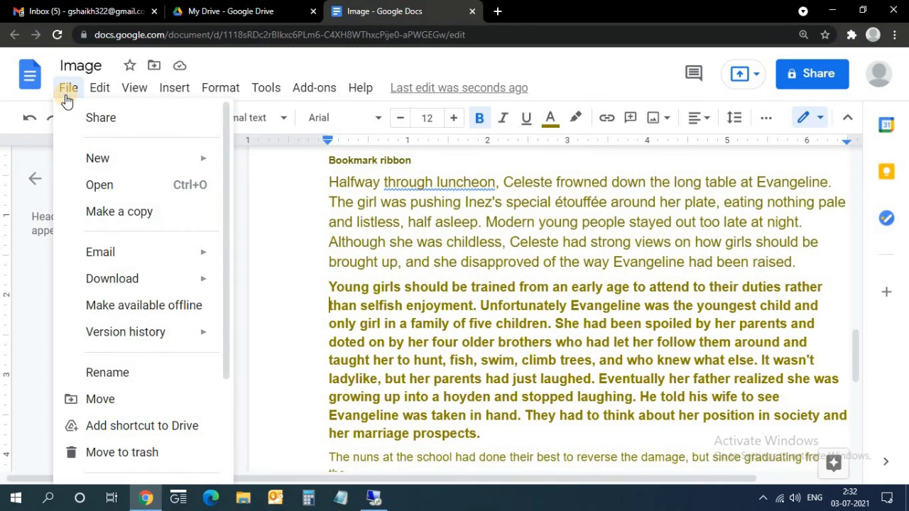
pyautogui.moveTo(160, 280)
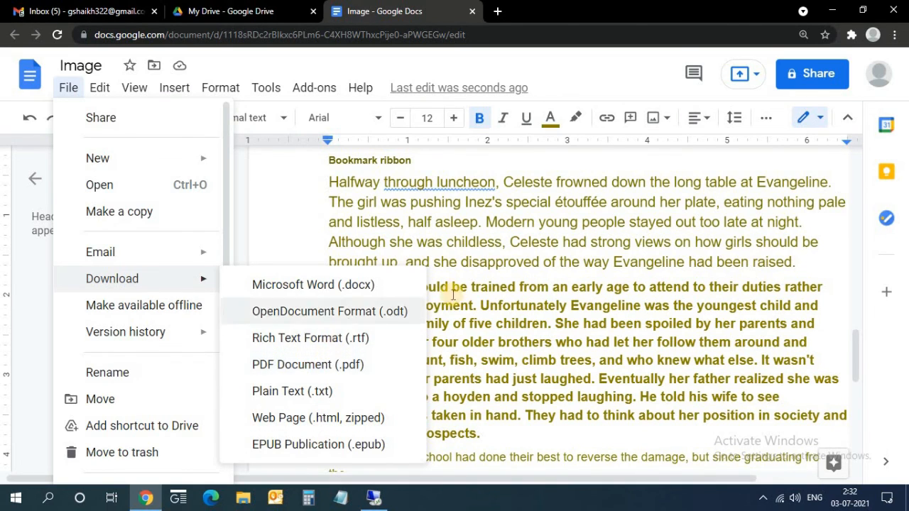
pyautogui.click(519, 325)
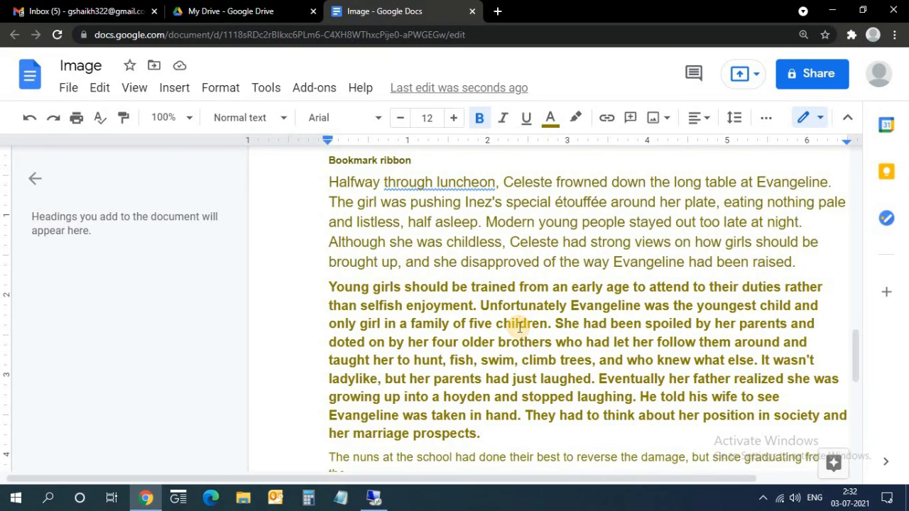